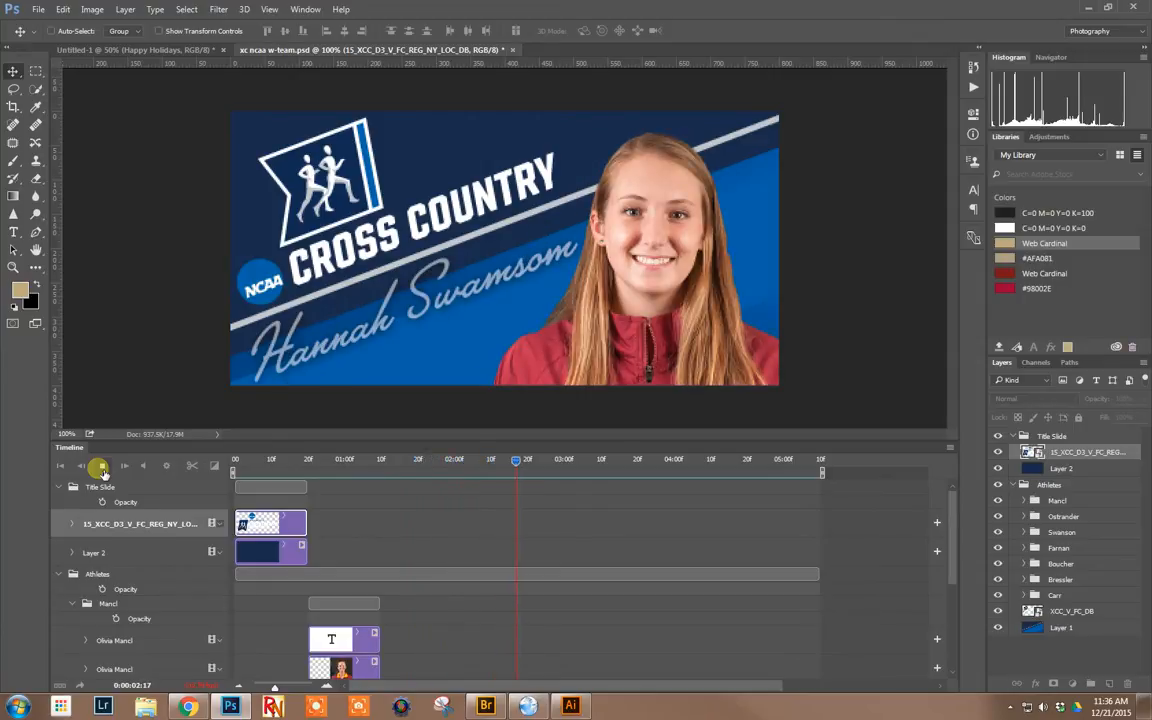
- Stop the animation playback and return the playhead to the start of the timeline
{"action": "left_click", "coordinate": [101, 466]}
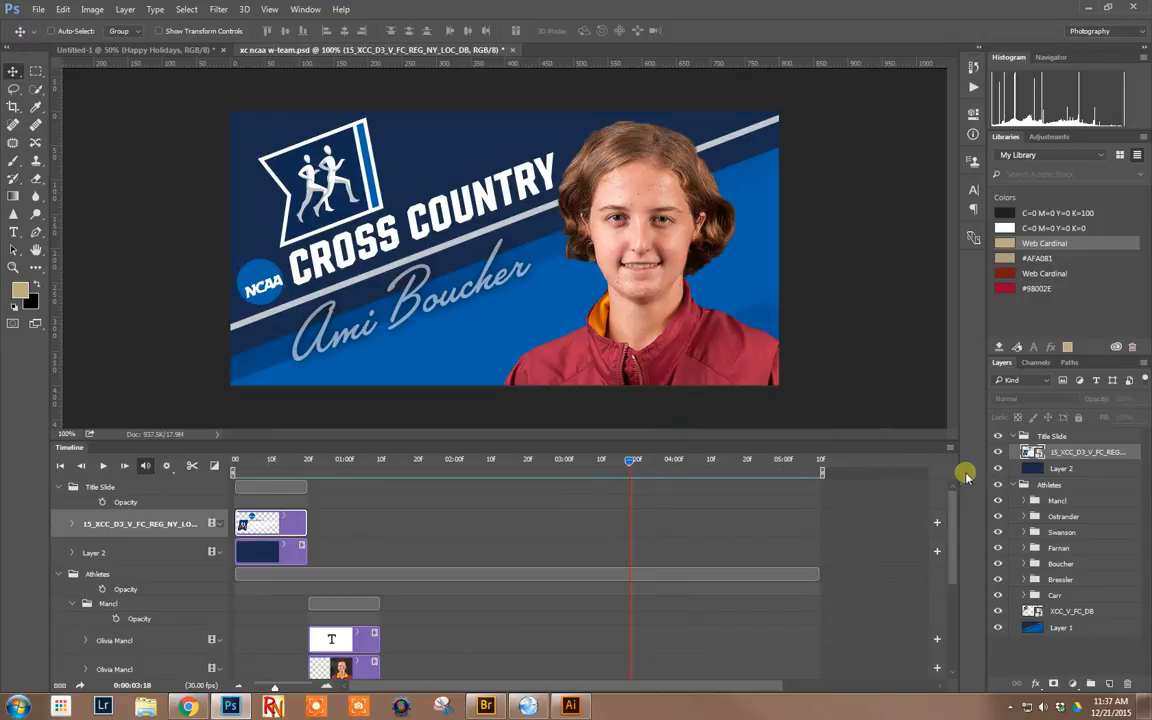
{"action": "left_click_drag", "start_coordinate": [628, 459], "coordinate": [232, 455]}
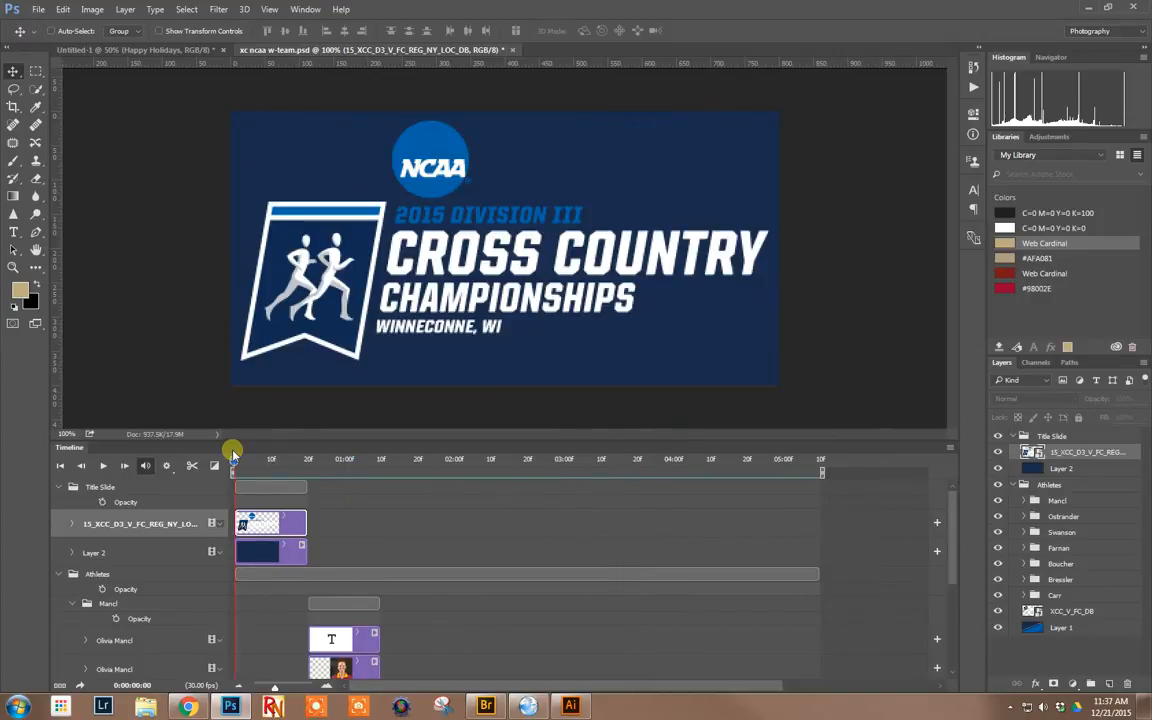
- Hide and redisplay the animation timeline, and enlarge its area to show more tracks
{"action": "left_click", "coordinate": [304, 12]}
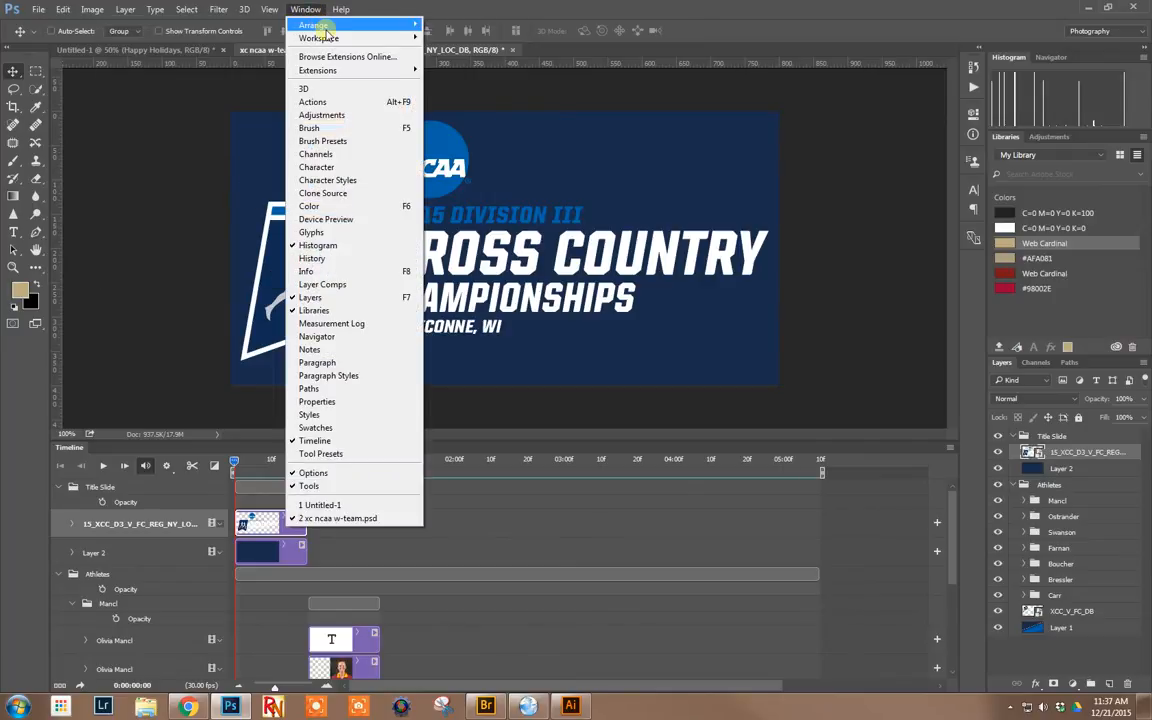
{"action": "left_click", "coordinate": [323, 442]}
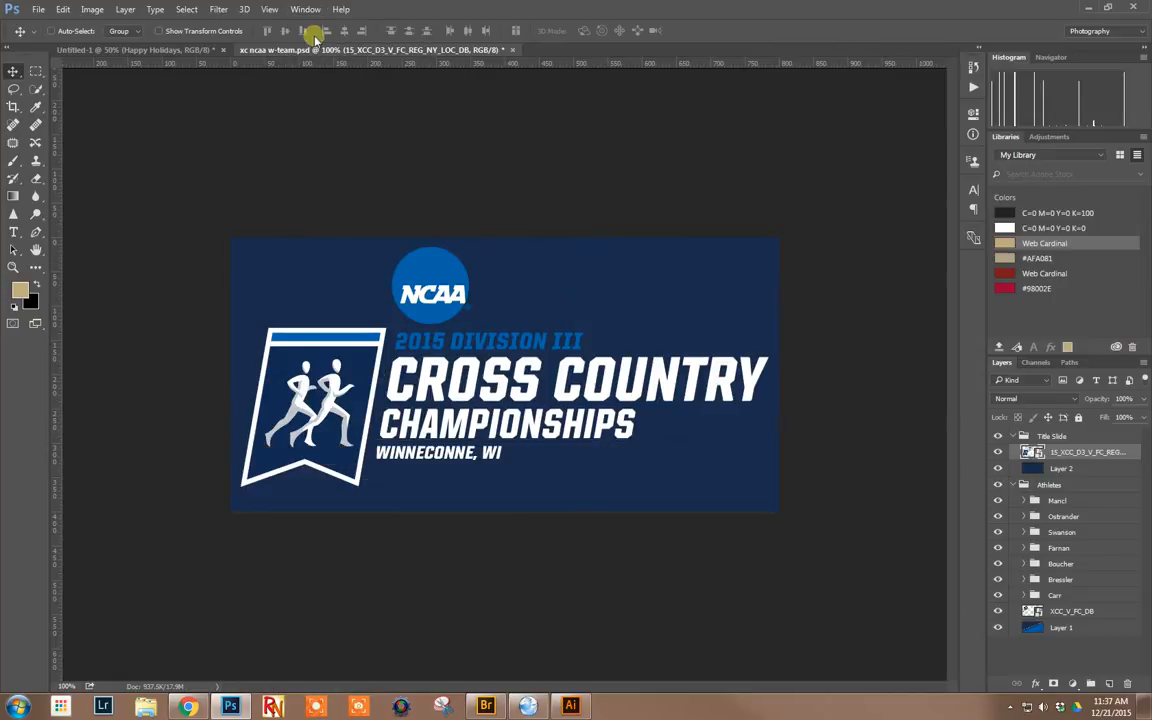
{"action": "left_click", "coordinate": [300, 10]}
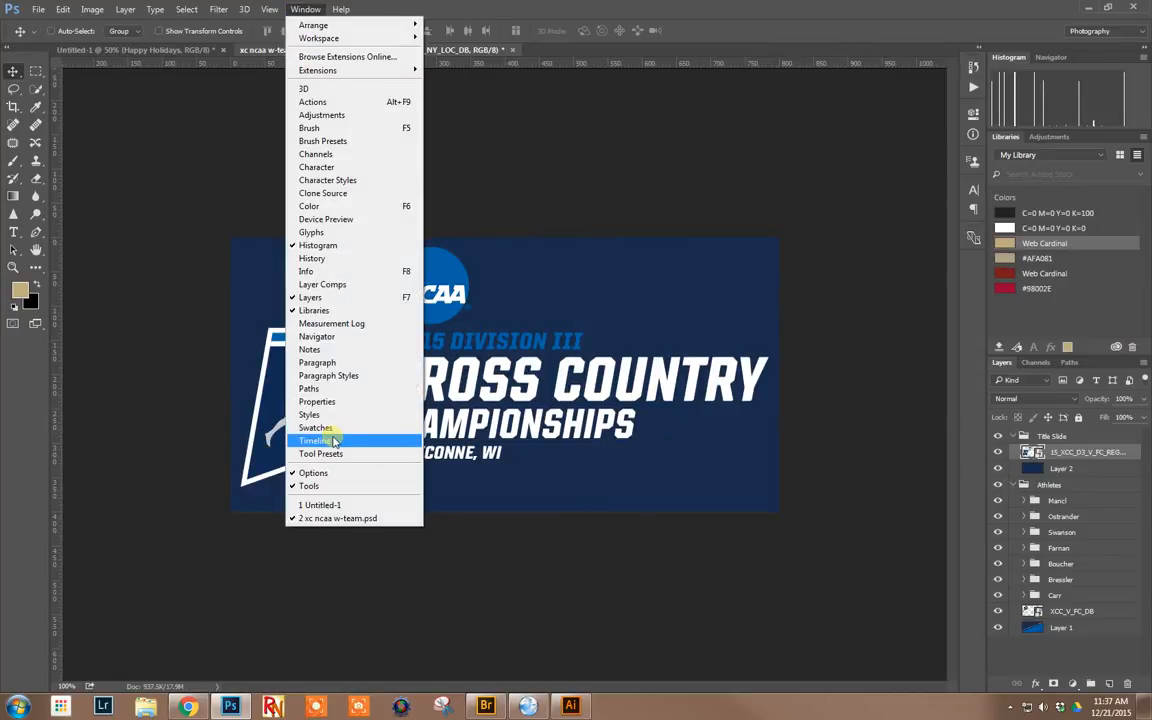
{"action": "left_click", "coordinate": [330, 438]}
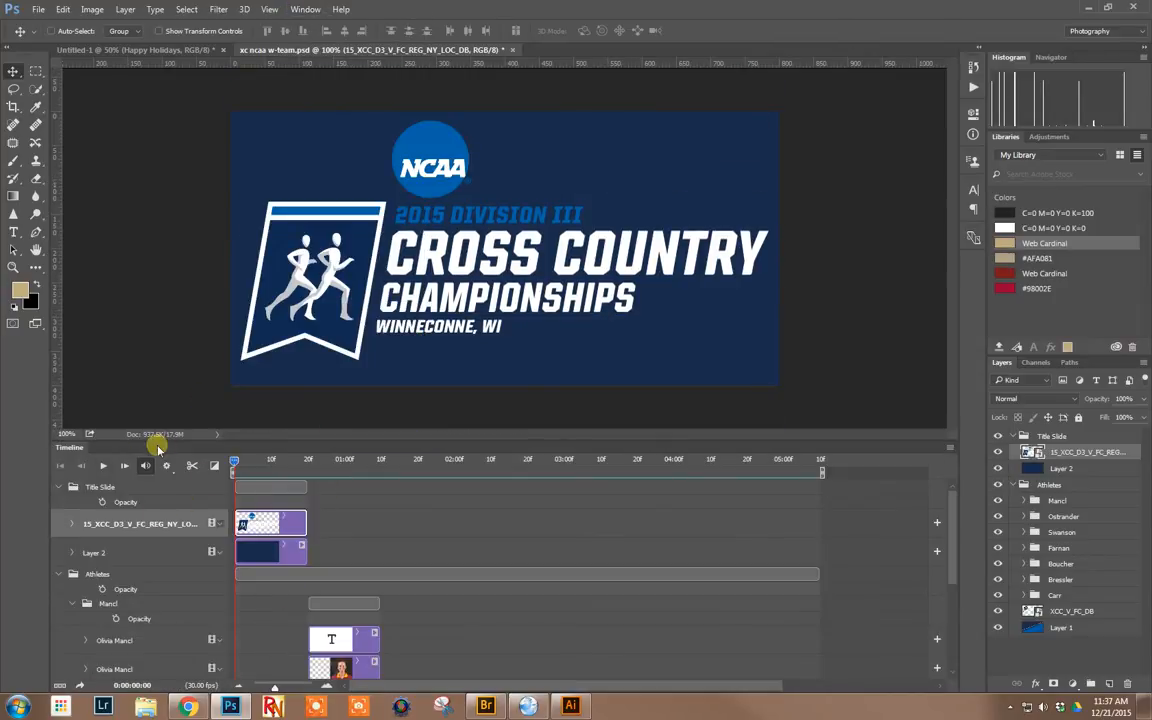
{"action": "left_click_drag", "start_coordinate": [231, 441], "coordinate": [236, 386]}
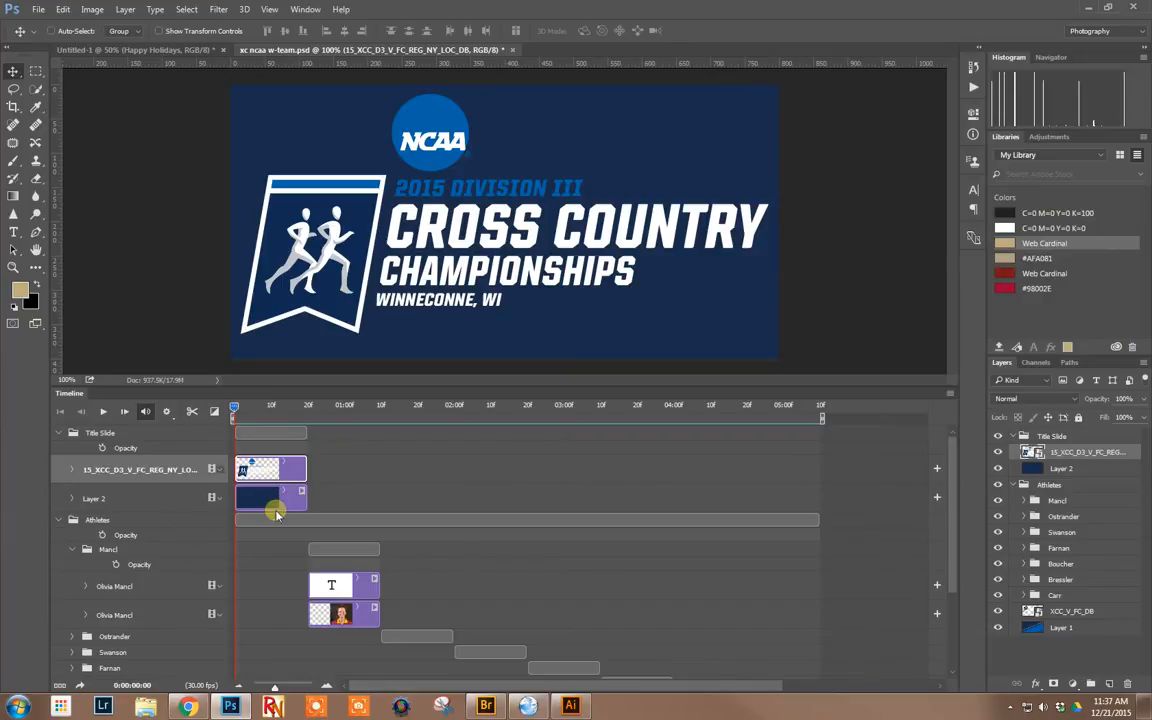
- Scrub from the title slide into the first athlete's slide and back to frame 20, examining where the title clips end
{"action": "left_click", "coordinate": [98, 432]}
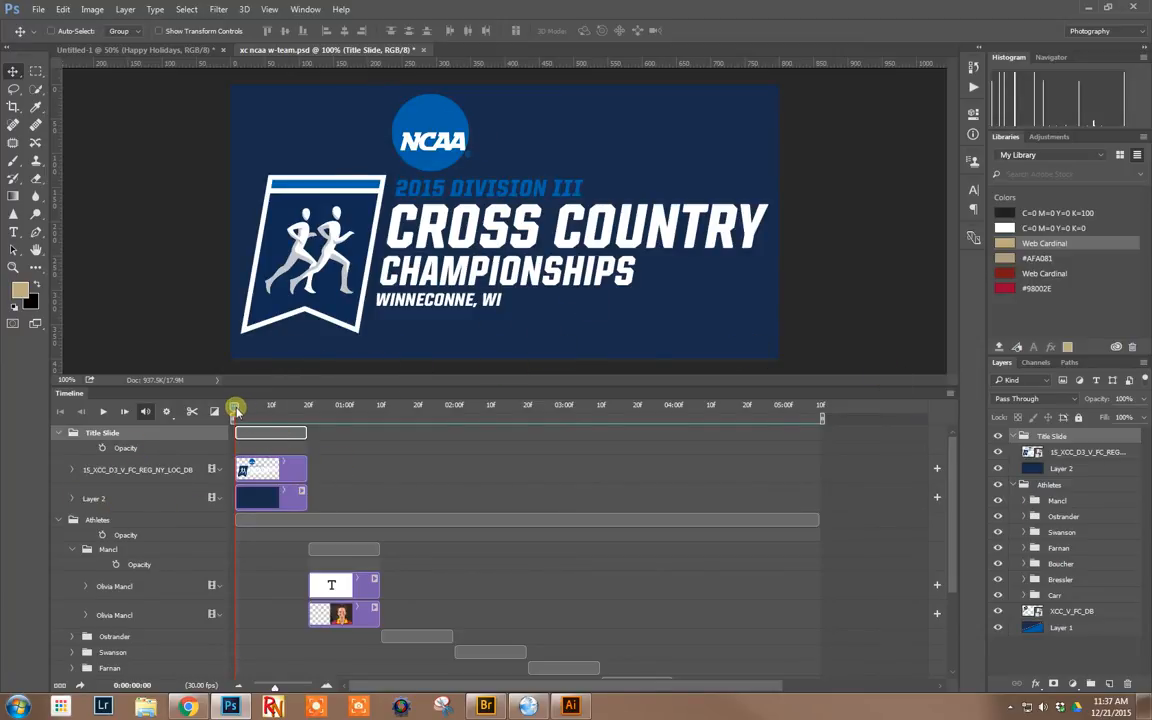
{"action": "left_click_drag", "start_coordinate": [240, 410], "coordinate": [346, 408]}
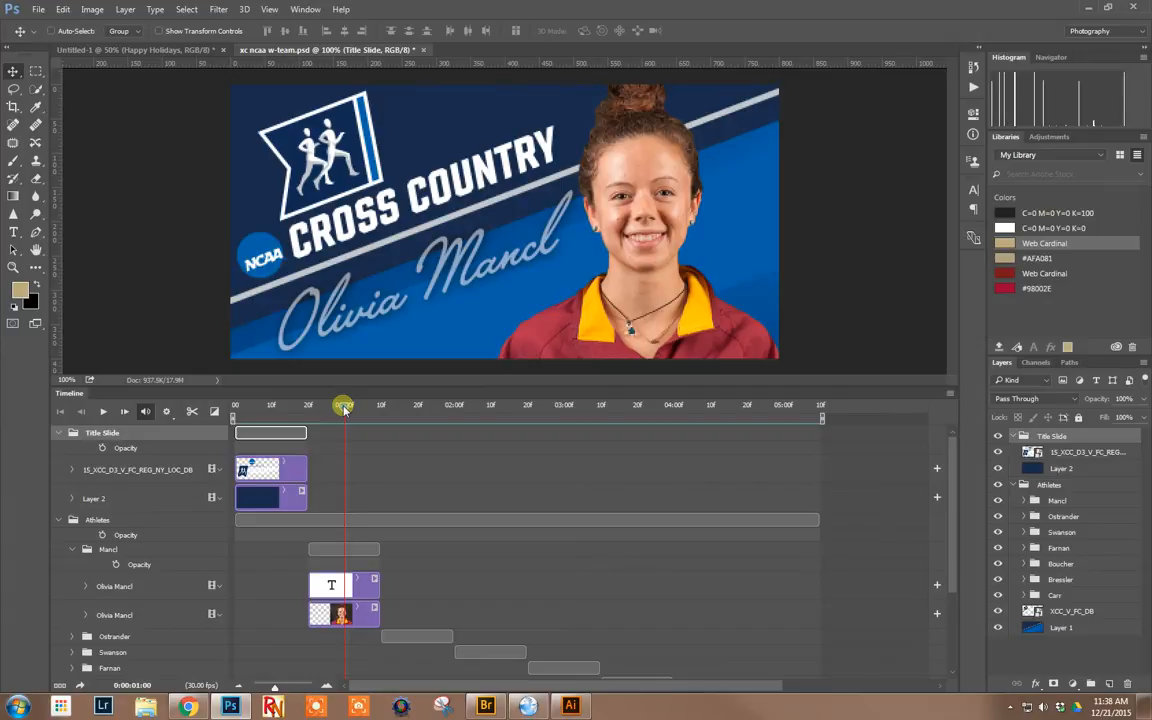
{"action": "left_click_drag", "start_coordinate": [339, 410], "coordinate": [307, 407]}
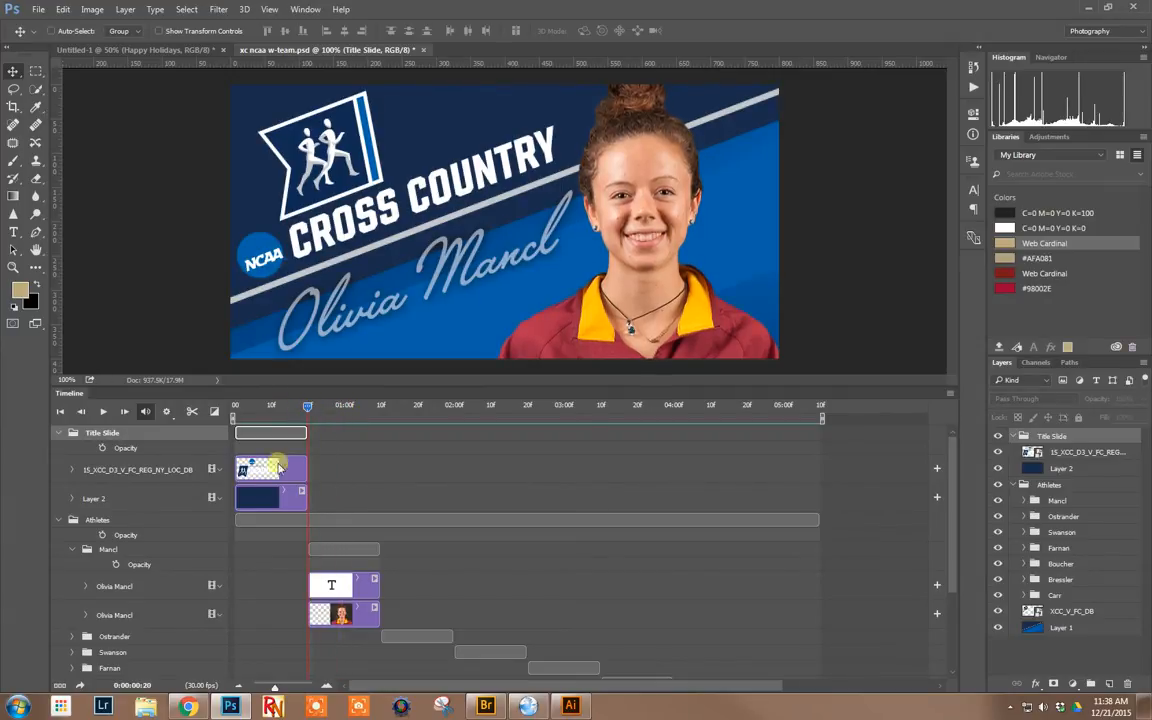
{"action": "mouse_move", "coordinate": [312, 470]}
{"action": "left_mouse_down"}
{"action": "mouse_move", "coordinate": [391, 465]}
{"action": "mouse_move", "coordinate": [292, 468]}
{"action": "mouse_move", "coordinate": [373, 465]}
{"action": "mouse_move", "coordinate": [296, 465]}
{"action": "mouse_move", "coordinate": [307, 465]}
{"action": "left_mouse_up"}
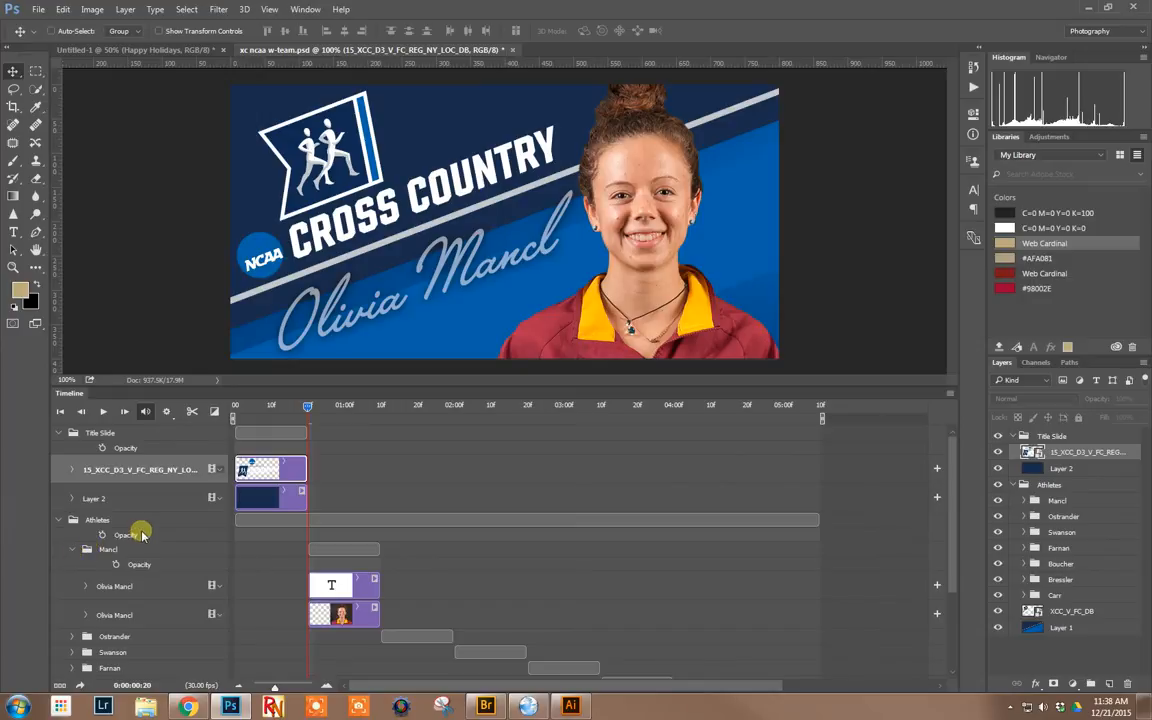
- Examine the first athlete's group and its clips, hiding and reshowing the name text and photo layers one at a time
{"action": "left_click", "coordinate": [102, 549]}
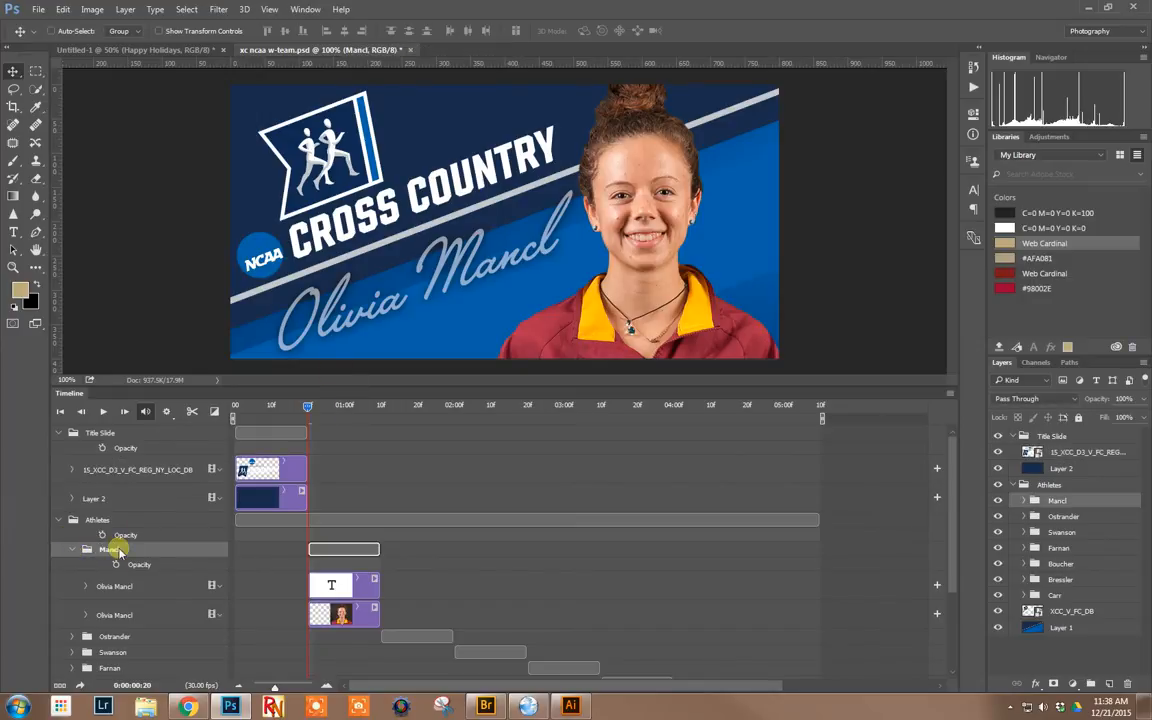
{"action": "mouse_move", "coordinate": [382, 593]}
{"action": "left_mouse_down"}
{"action": "mouse_move", "coordinate": [442, 589]}
{"action": "mouse_move", "coordinate": [384, 587]}
{"action": "left_mouse_up"}
{"action": "scroll", "coordinate": [394, 580], "scroll_direction": "down", "scroll_amount": 2}
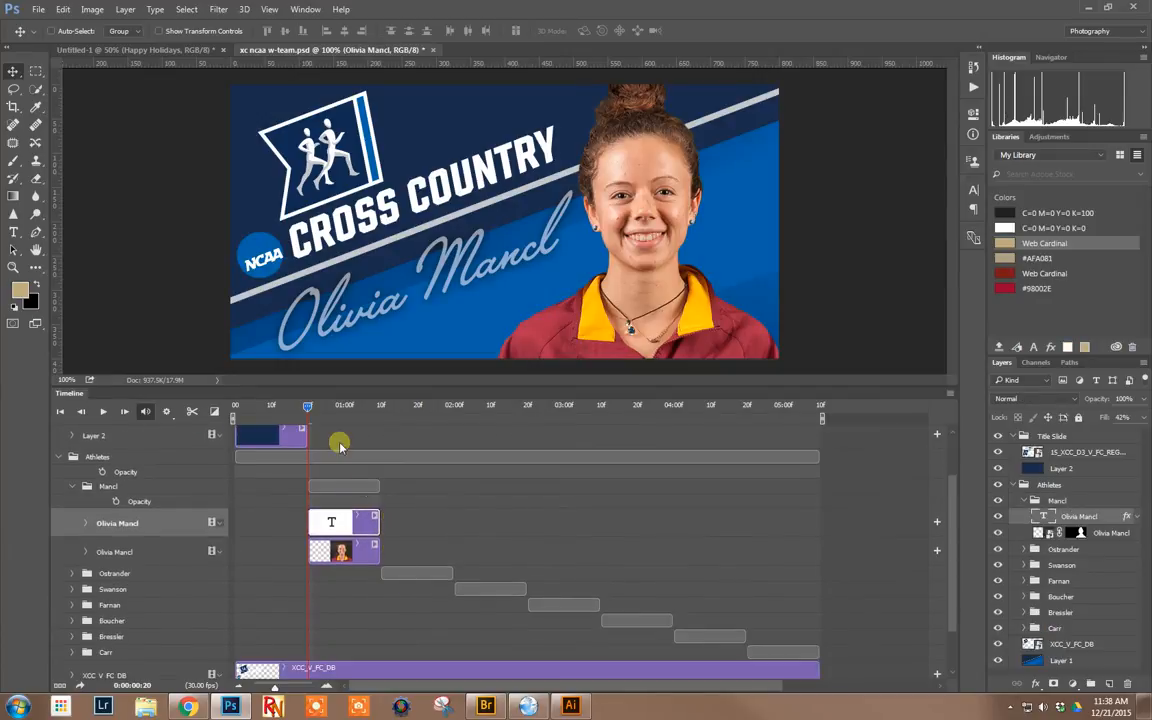
{"action": "left_click", "coordinate": [999, 517]}
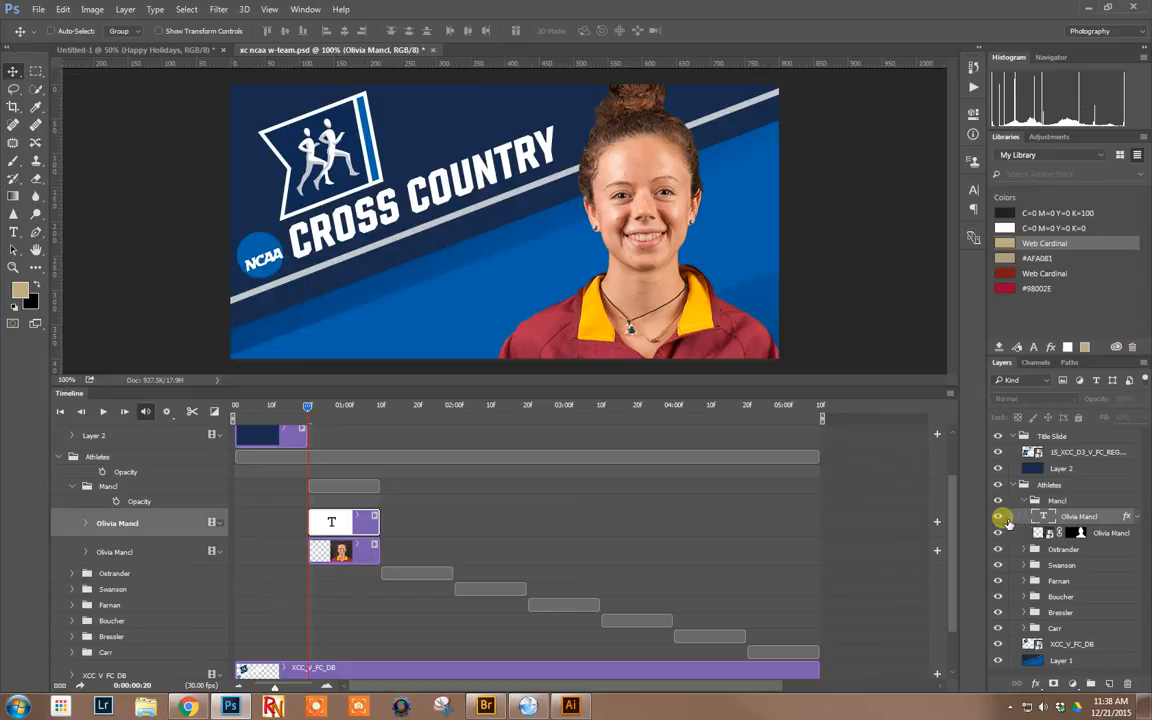
{"action": "left_click", "coordinate": [999, 517]}
{"action": "left_click", "coordinate": [998, 534]}
{"action": "left_click", "coordinate": [998, 534]}
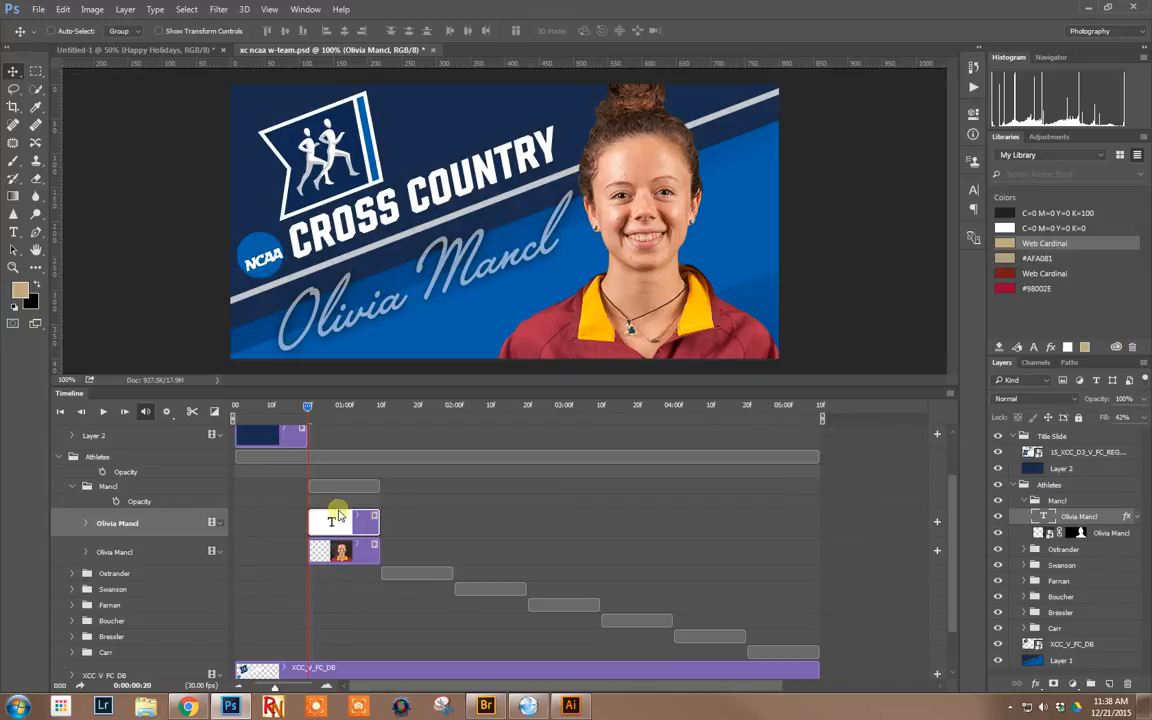
- Move the playhead to 0:00:01:10, collapsing the first athlete's timeline group and expanding the second athlete's group
{"action": "left_click_drag", "start_coordinate": [310, 408], "coordinate": [400, 421]}
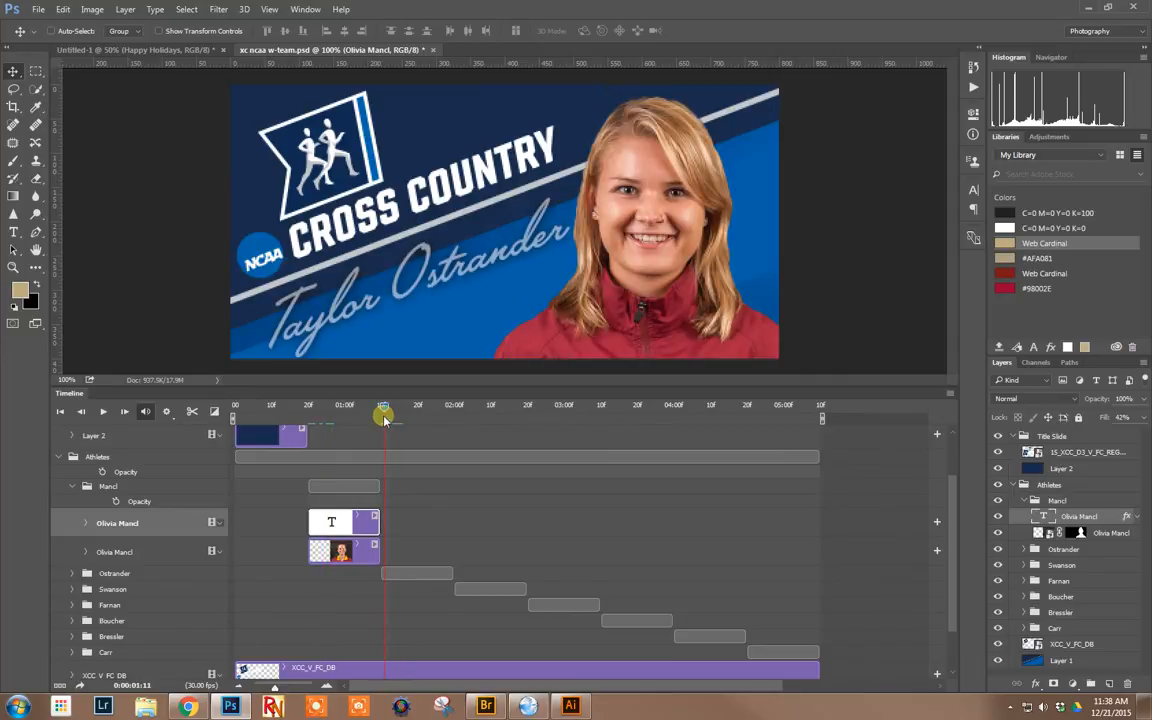
{"action": "left_click", "coordinate": [73, 486]}
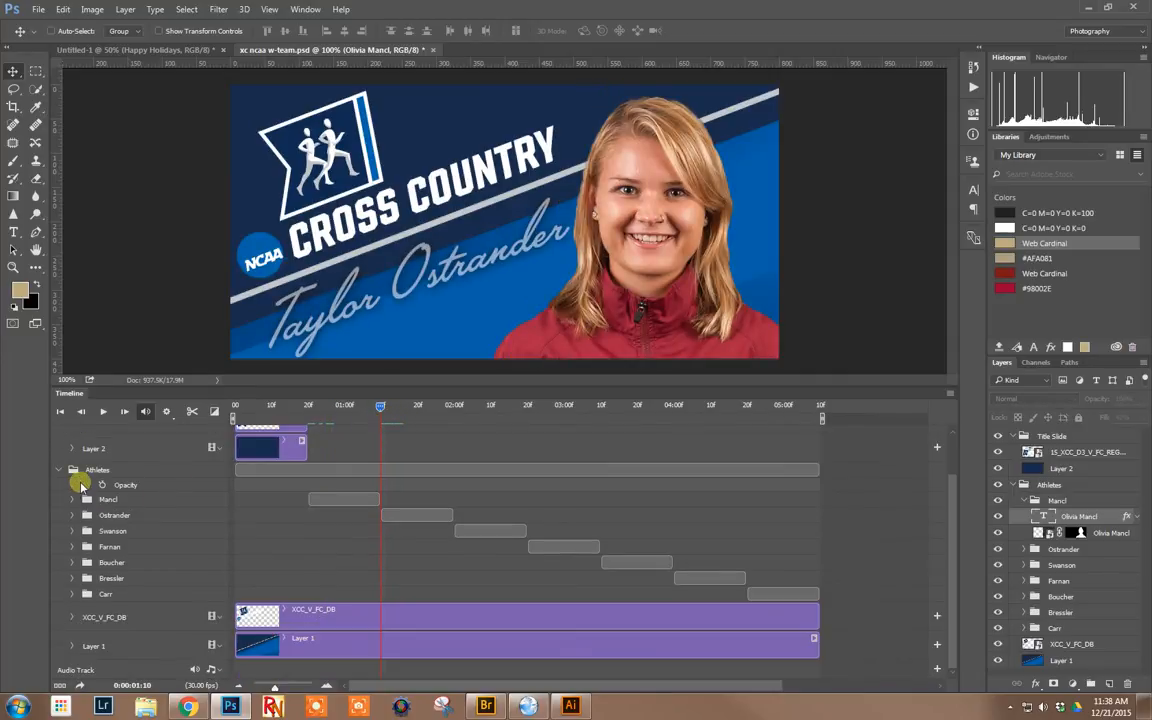
{"action": "left_click", "coordinate": [70, 516]}
{"action": "left_click", "coordinate": [71, 515]}
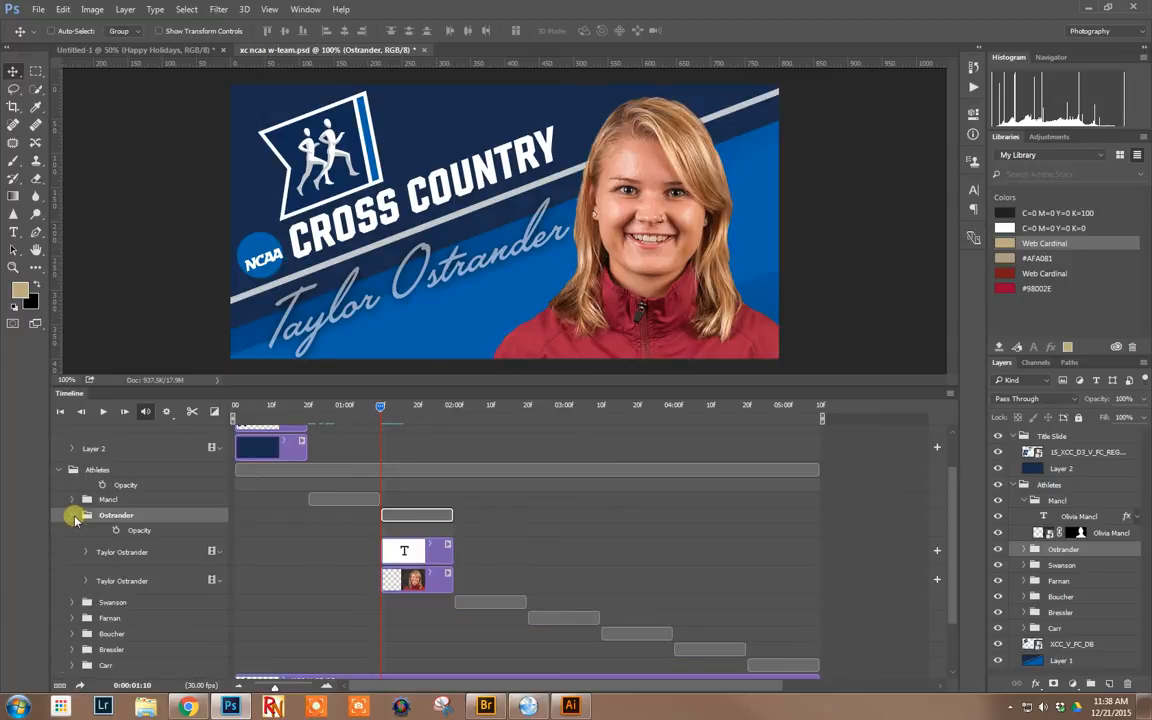
- Examine the second athlete's name text and photo clips along with the background tracks below them
{"action": "left_click", "coordinate": [117, 552]}
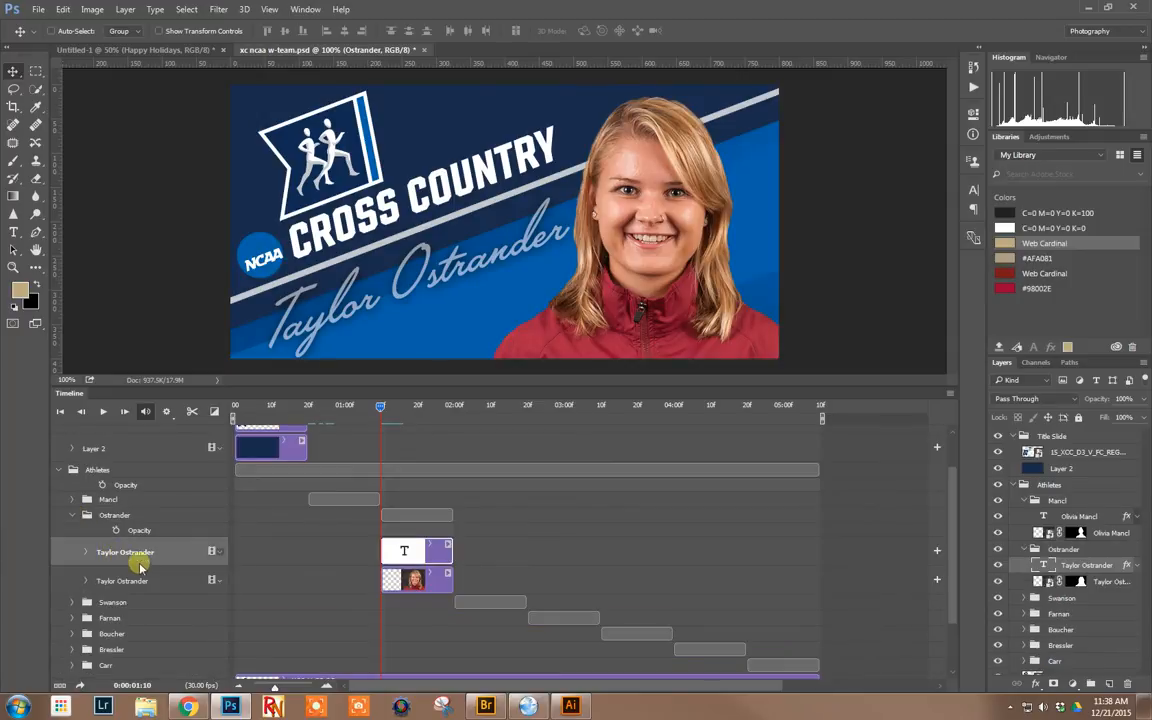
{"action": "left_click", "coordinate": [146, 581]}
{"action": "mouse_move", "coordinate": [455, 549]}
{"action": "left_mouse_down"}
{"action": "mouse_move", "coordinate": [501, 545]}
{"action": "mouse_move", "coordinate": [453, 549]}
{"action": "left_mouse_up"}
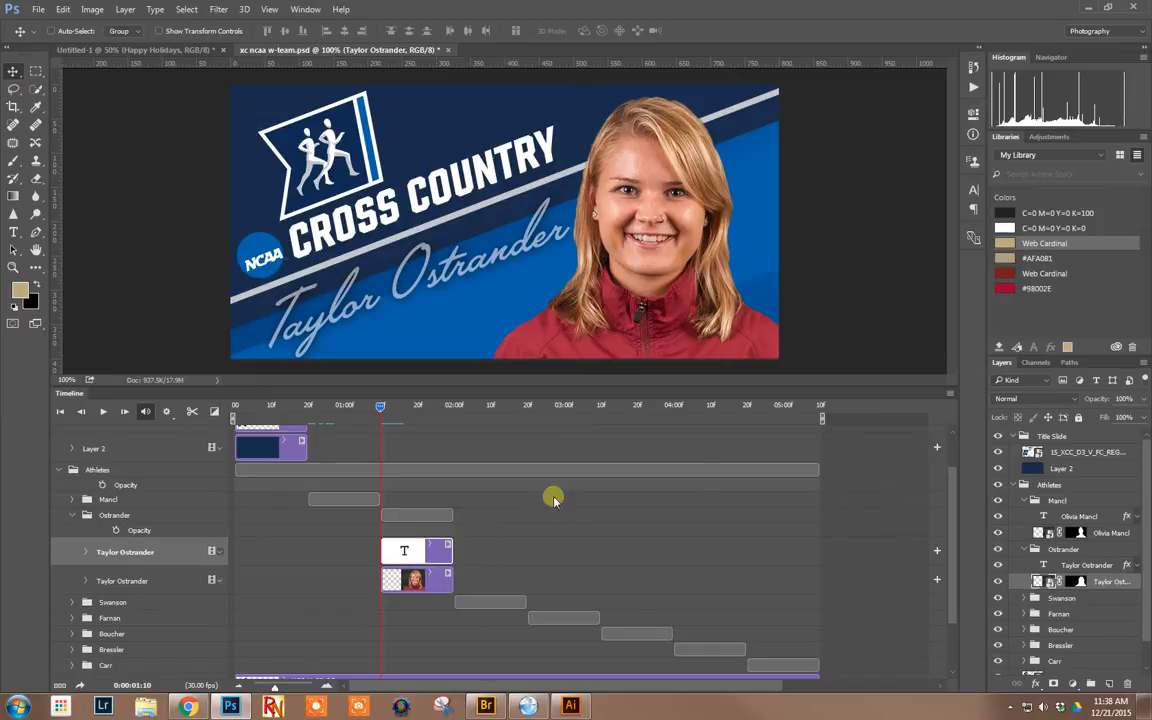
{"action": "scroll", "coordinate": [702, 527], "scroll_direction": "down", "scroll_amount": 3}
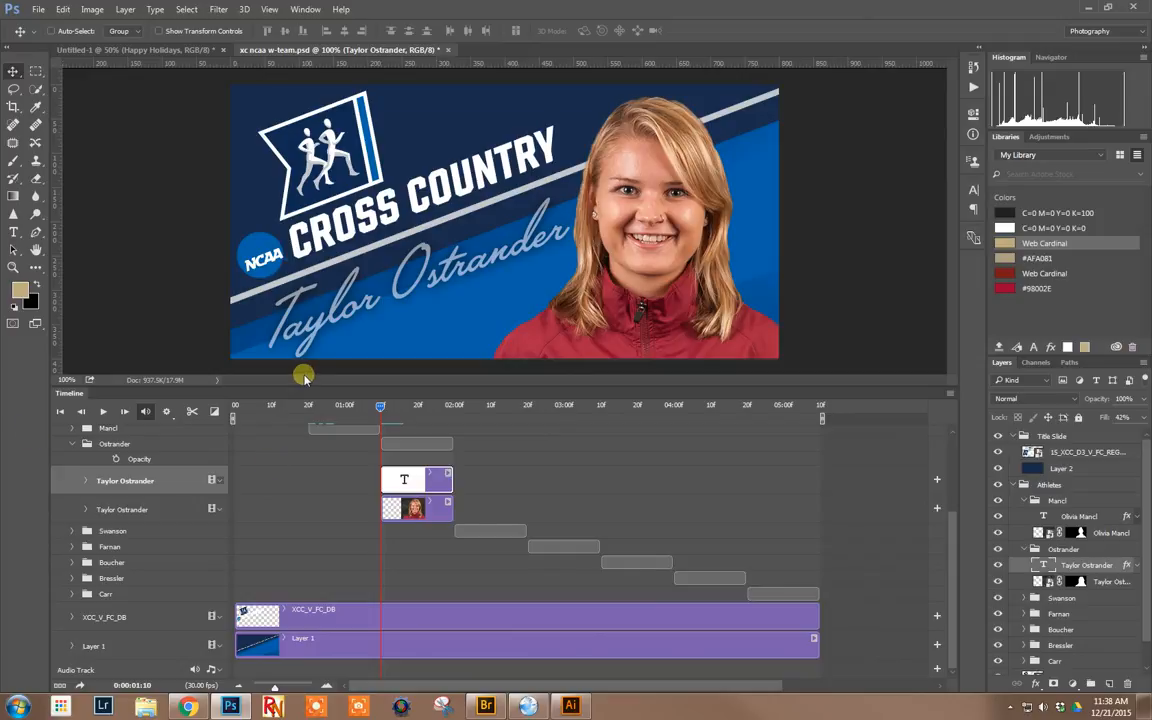
- Scrub through the remaining athletes' slides and play the animation, stopping it during the first athlete's slide
{"action": "left_click_drag", "start_coordinate": [378, 409], "coordinate": [732, 406]}
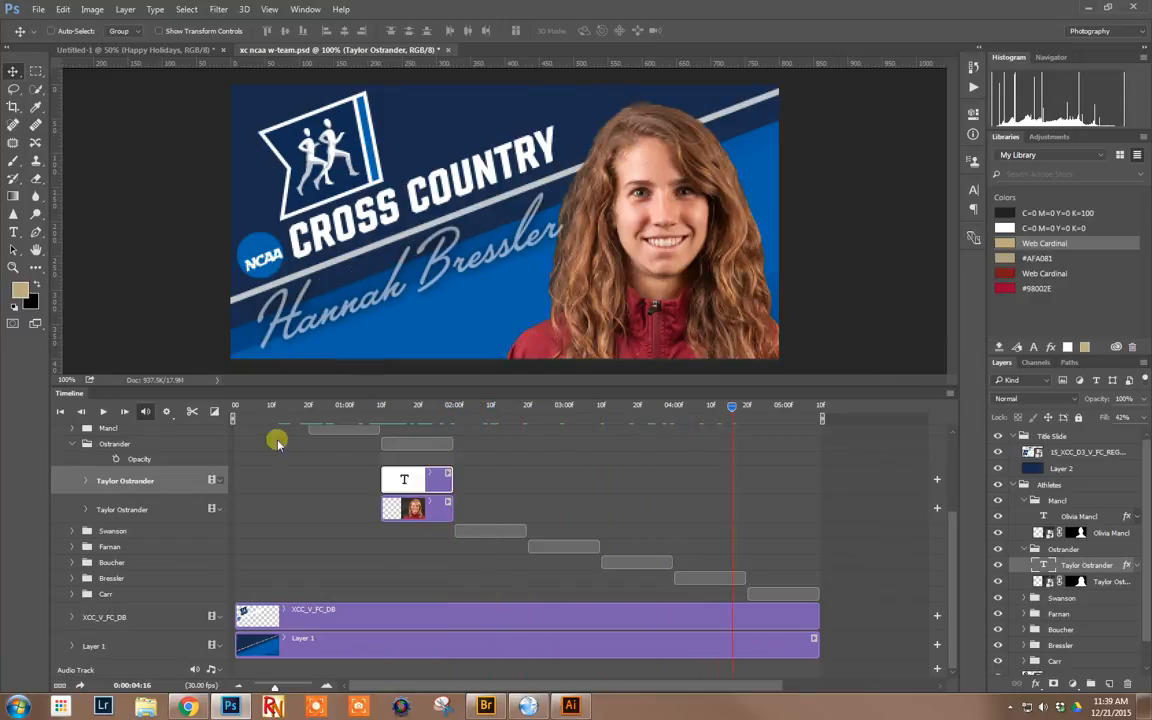
{"action": "left_click", "coordinate": [103, 411]}
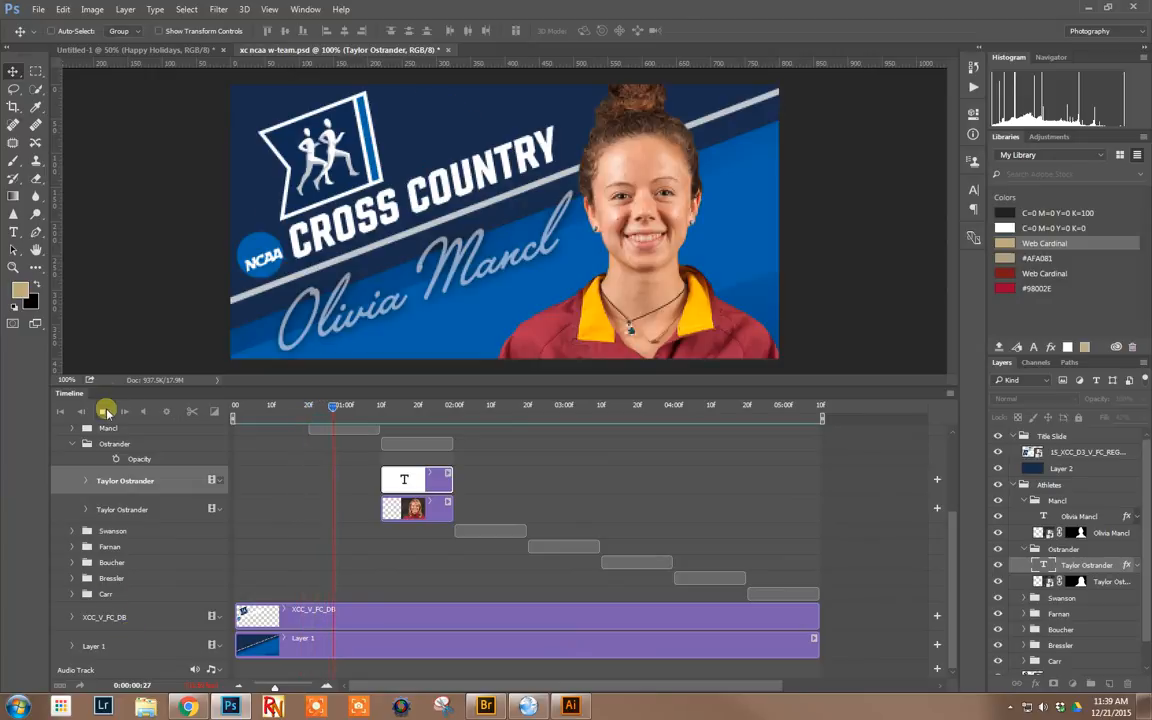
{"action": "left_click", "coordinate": [105, 411]}
- Start a Save for Web (Legacy) export of the animation as a GIF with looping set to Forever
{"action": "left_click", "coordinate": [36, 9]}
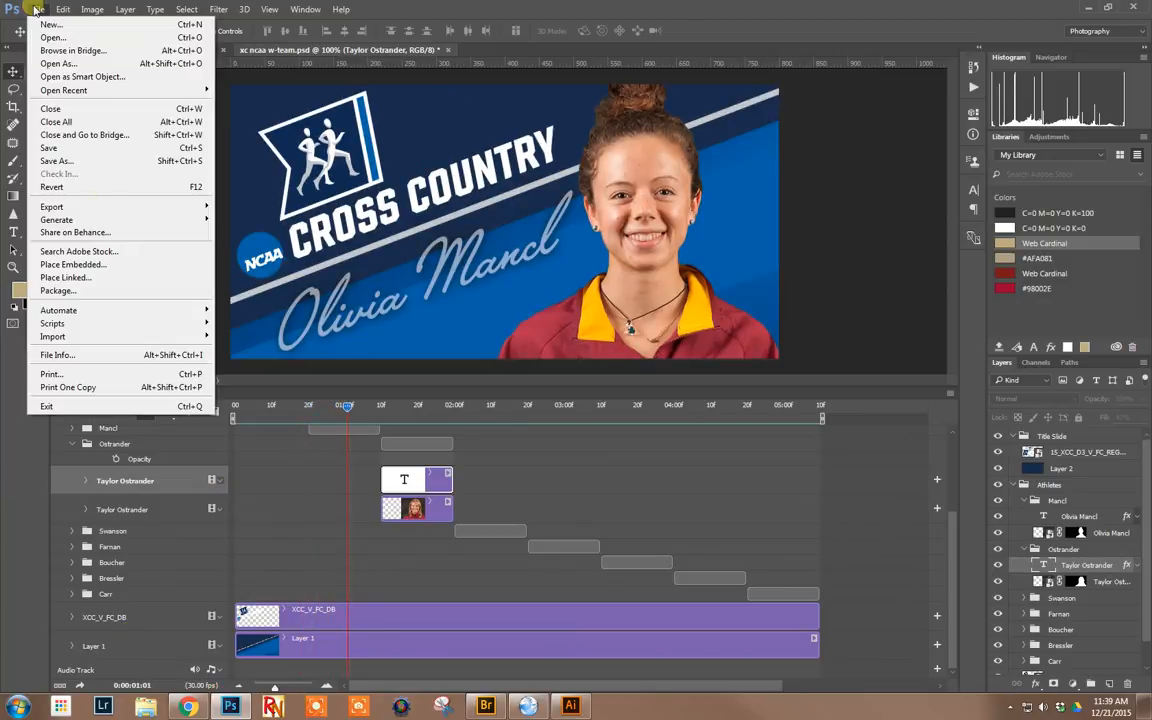
{"action": "mouse_move", "coordinate": [77, 207]}
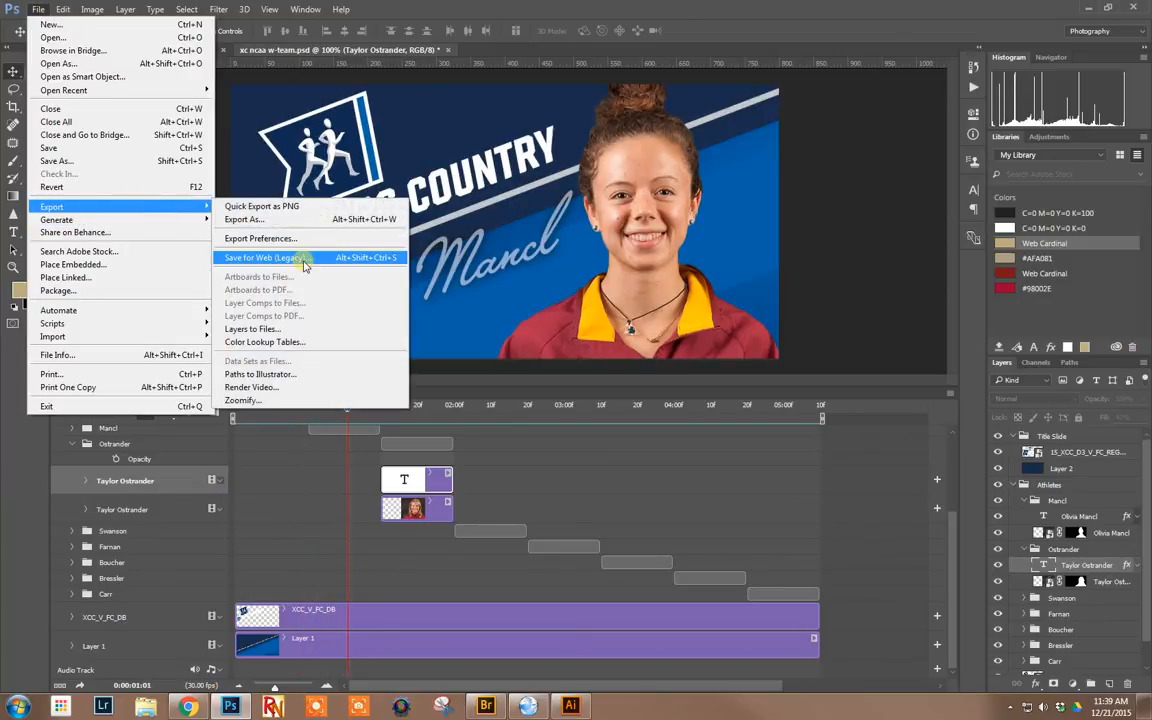
{"action": "left_click", "coordinate": [301, 257]}
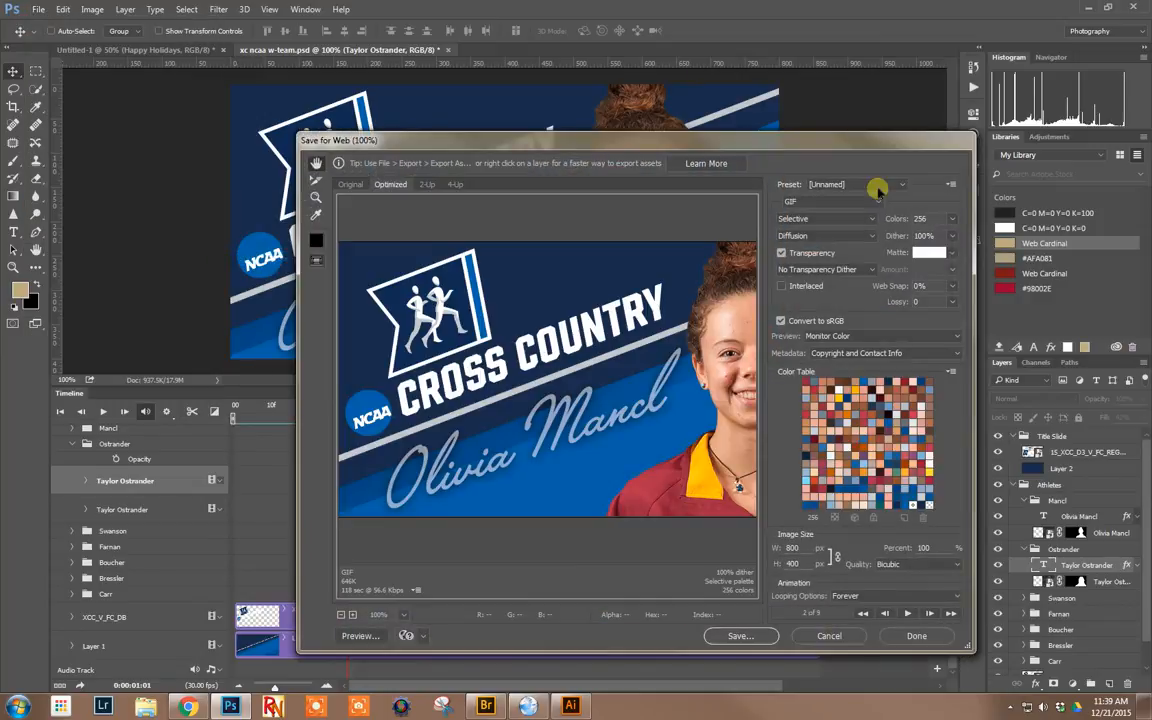
{"action": "left_click_drag", "start_coordinate": [745, 134], "coordinate": [683, 46]}
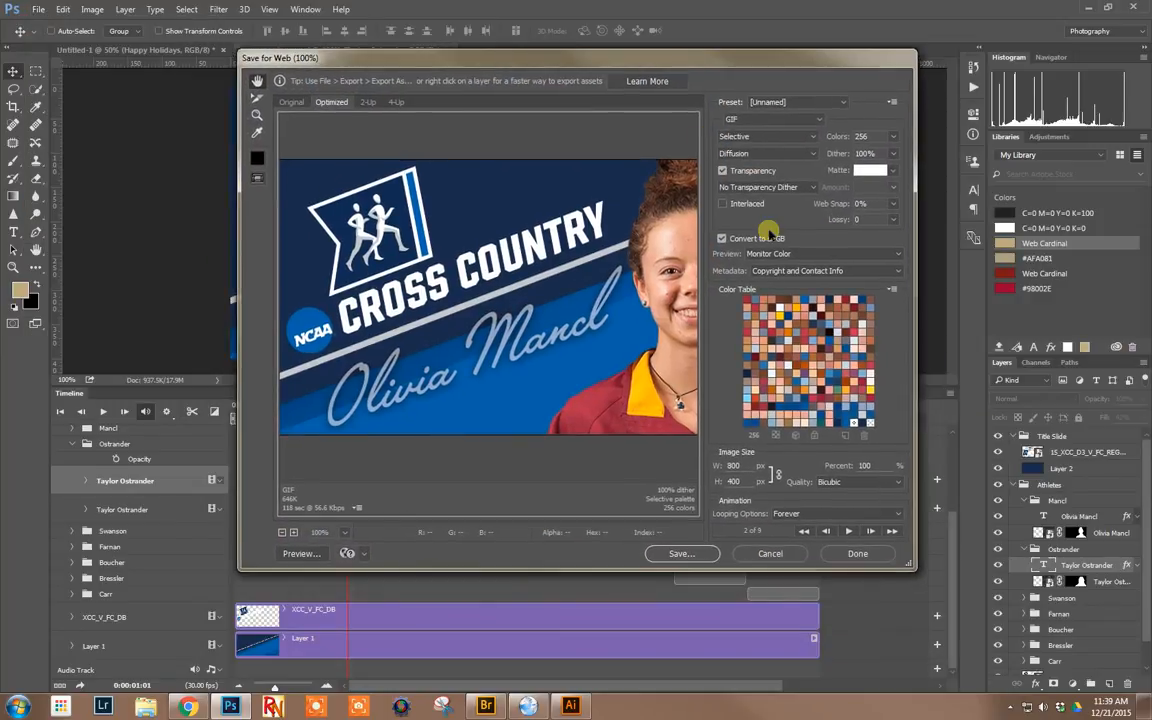
{"action": "left_click", "coordinate": [826, 514]}
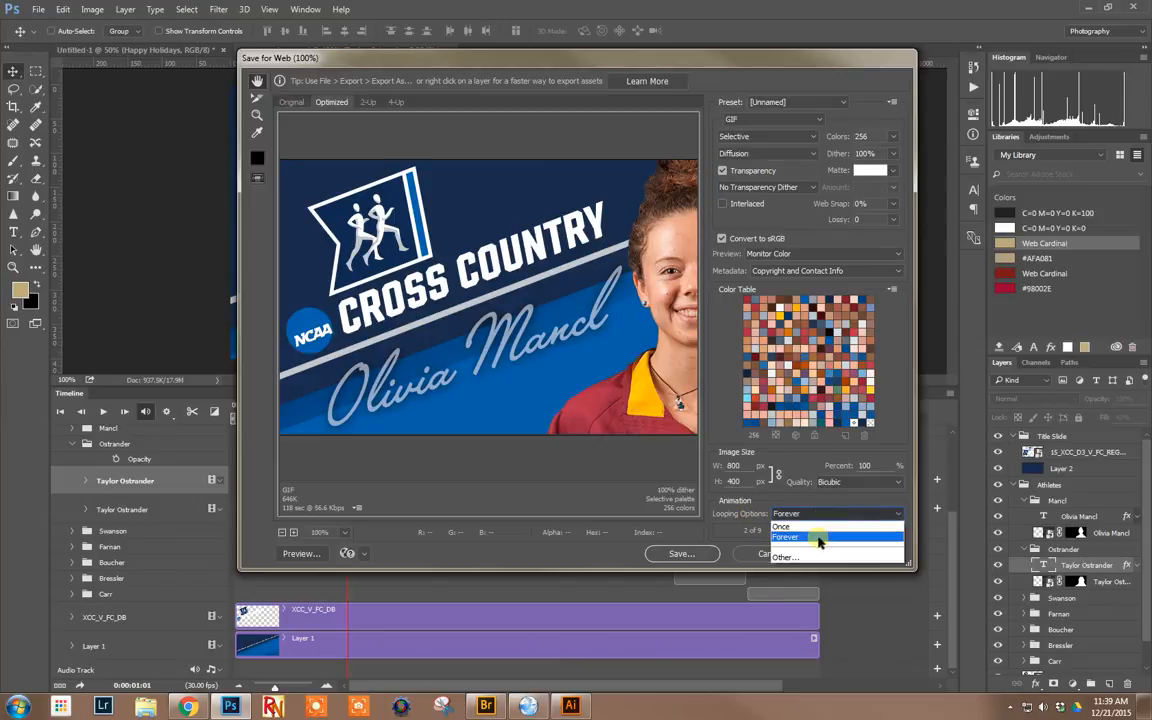
{"action": "left_click", "coordinate": [816, 536]}
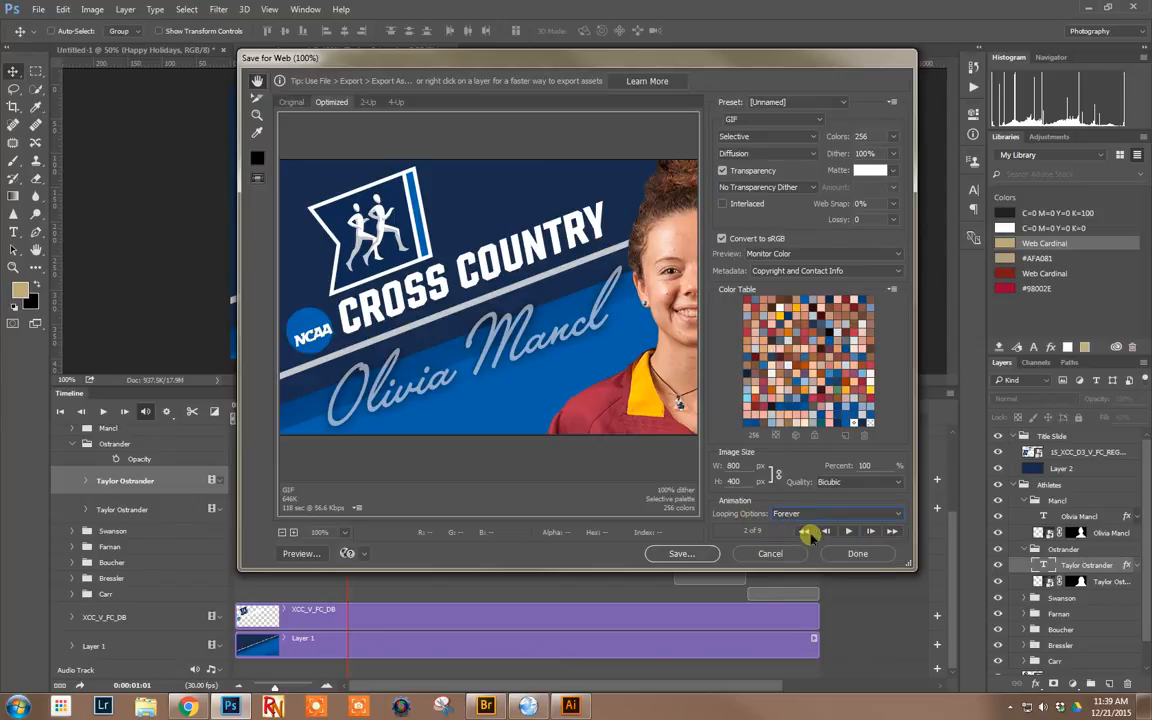
- Preview the animation in the export dialog and save it as xc-ncaa-w-team.gif in the Social Media Graphics folder
{"action": "left_click", "coordinate": [846, 532]}
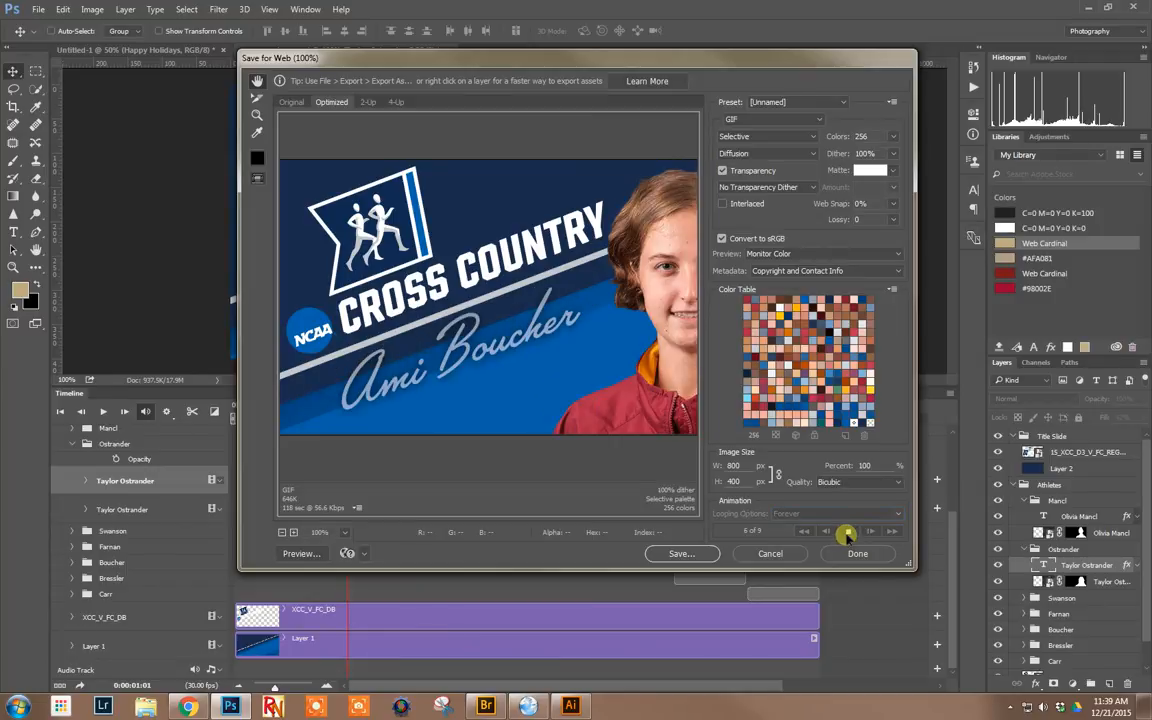
{"action": "left_click", "coordinate": [846, 532]}
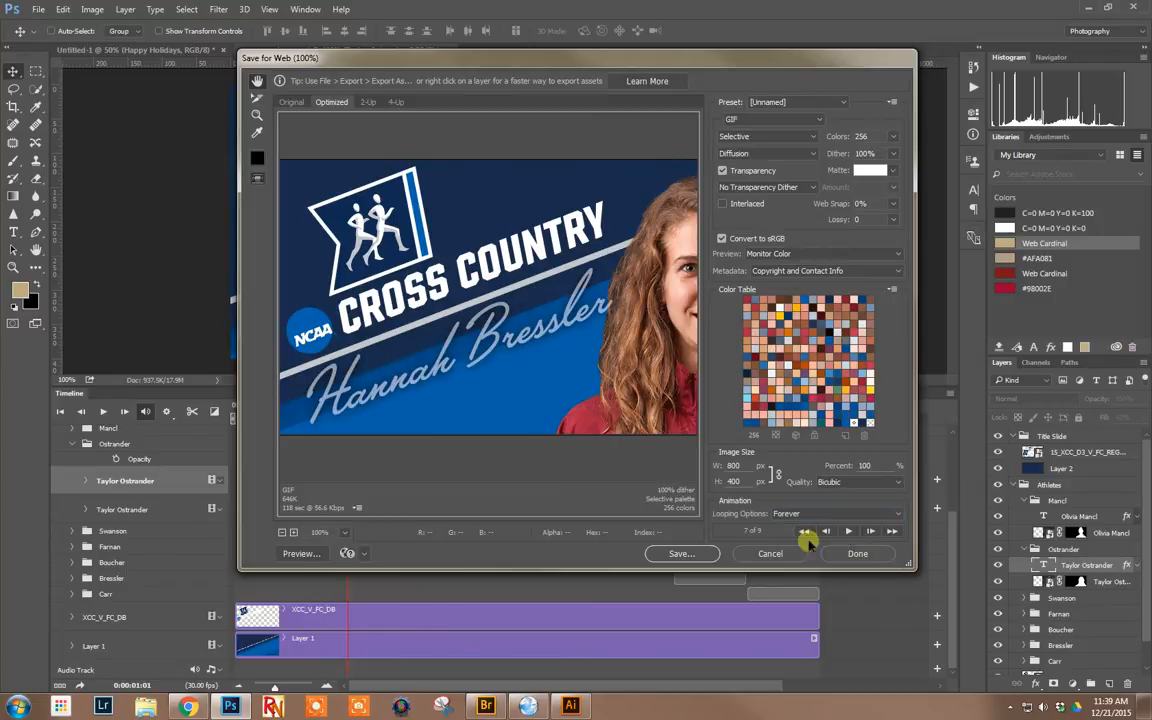
{"action": "left_click", "coordinate": [683, 553]}
{"action": "left_click", "coordinate": [612, 451]}
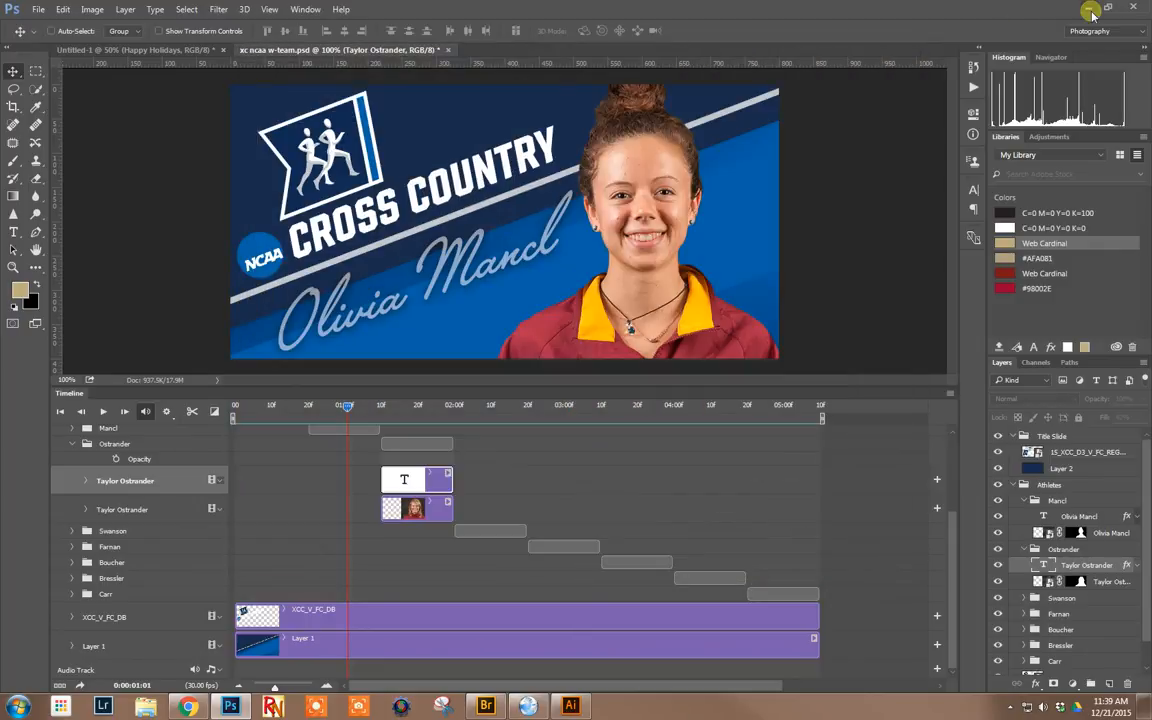
- Switch to the Social Media Graphics folder and open xc-ncaa-w-team.gif in Internet Explorer to view the animation
{"action": "left_click", "coordinate": [1083, 8]}
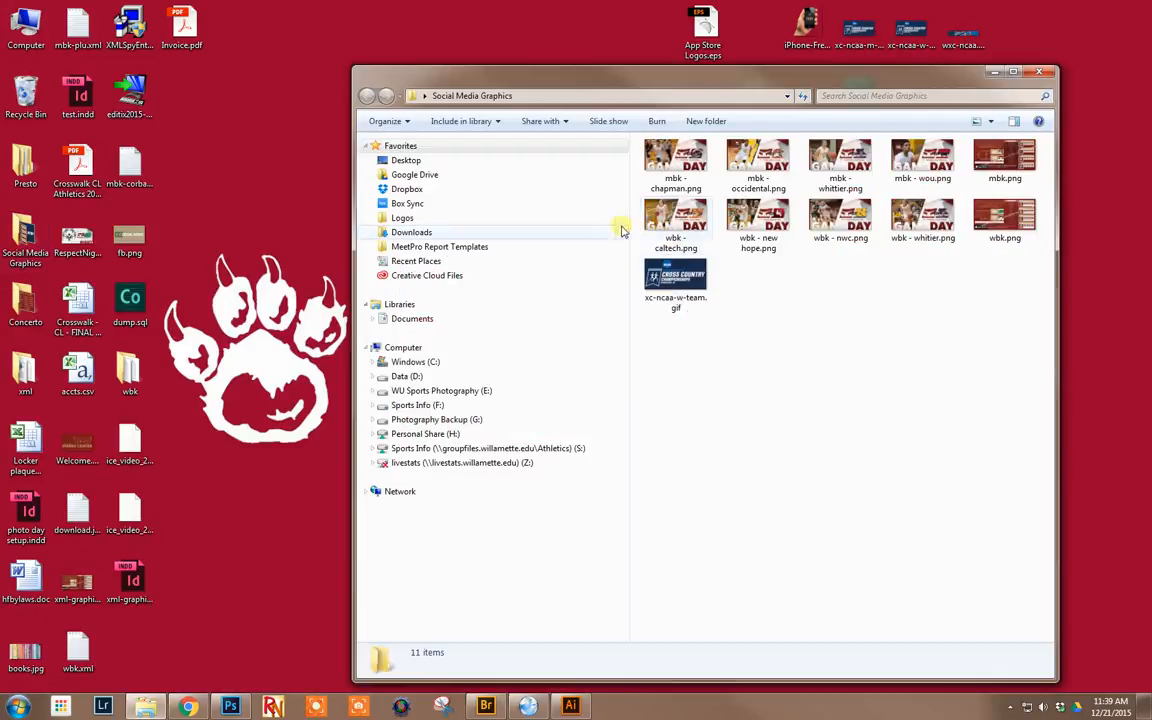
{"action": "double_click", "coordinate": [668, 283]}
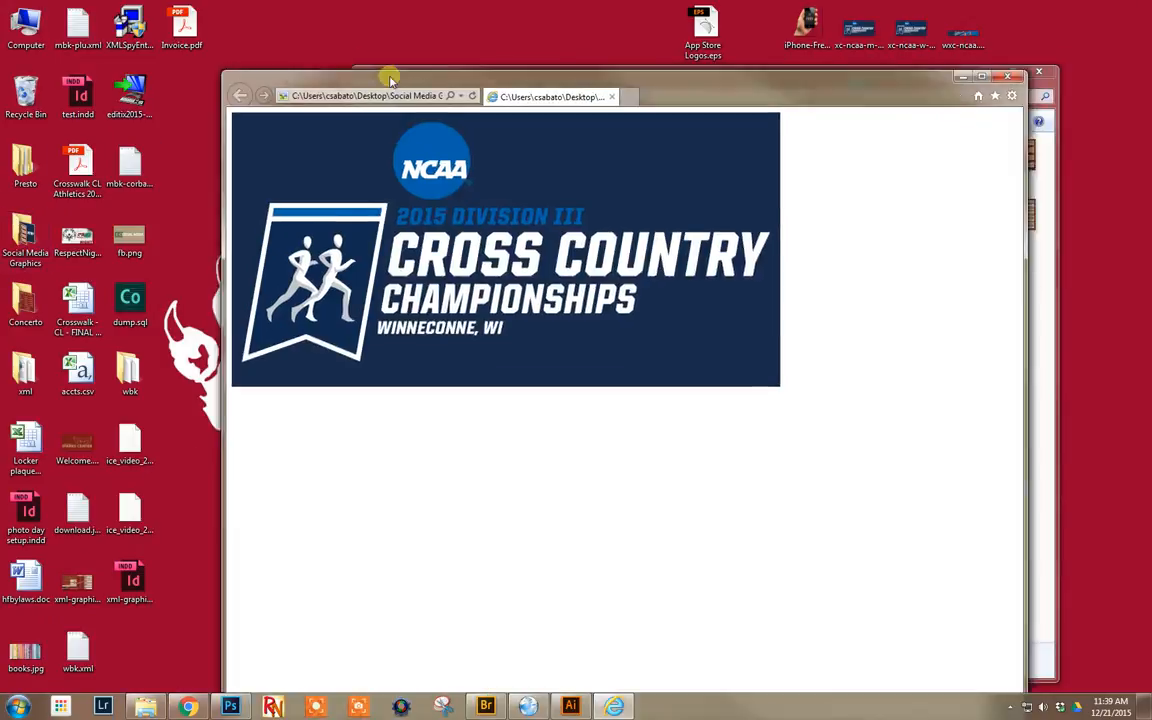
{"action": "left_click_drag", "start_coordinate": [386, 72], "coordinate": [288, 13]}
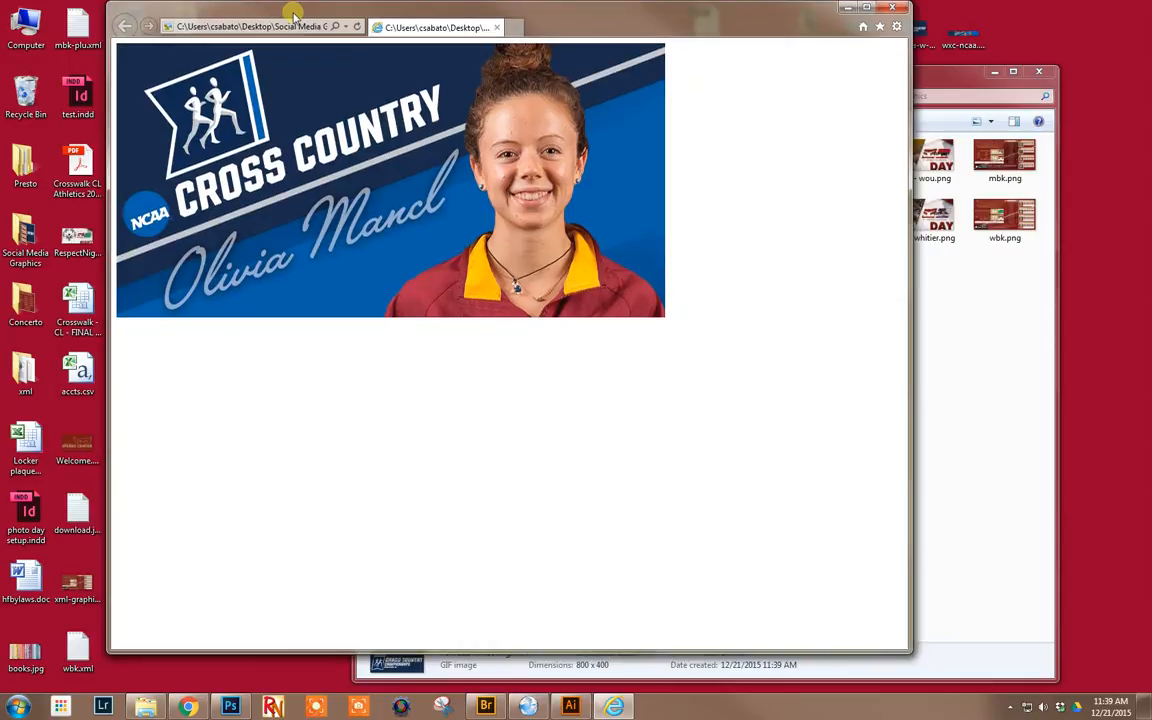